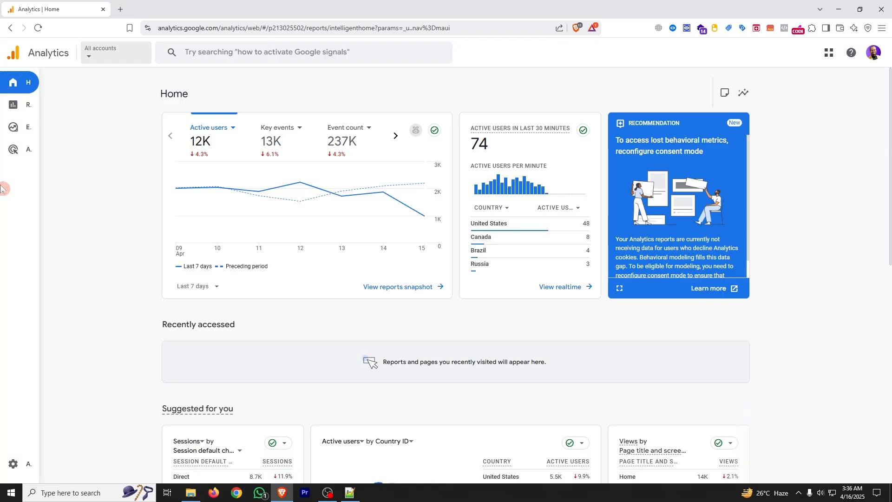
# - Create a new blank exploration in the Explore section
pyautogui.moveTo(28, 130)
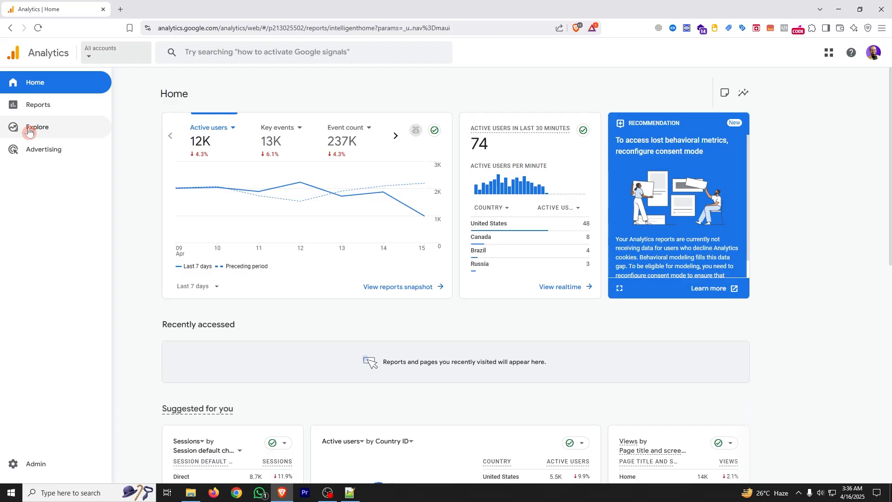
pyautogui.click(39, 130)
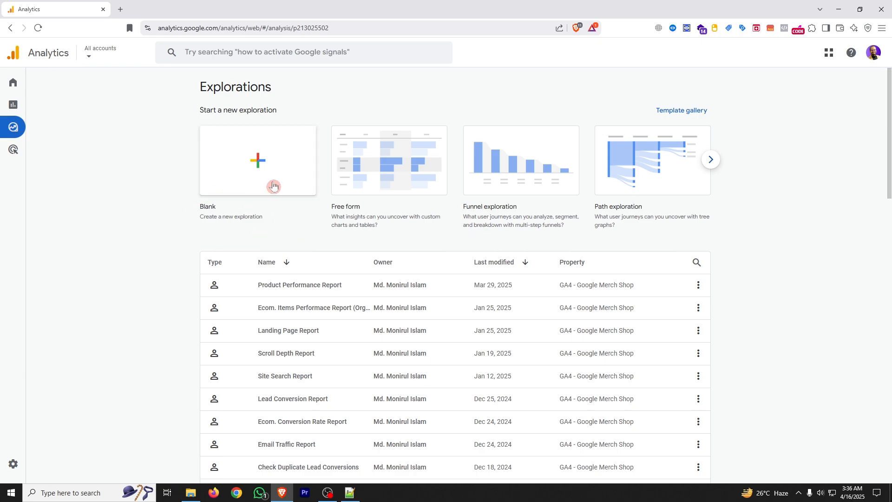
pyautogui.click(273, 177)
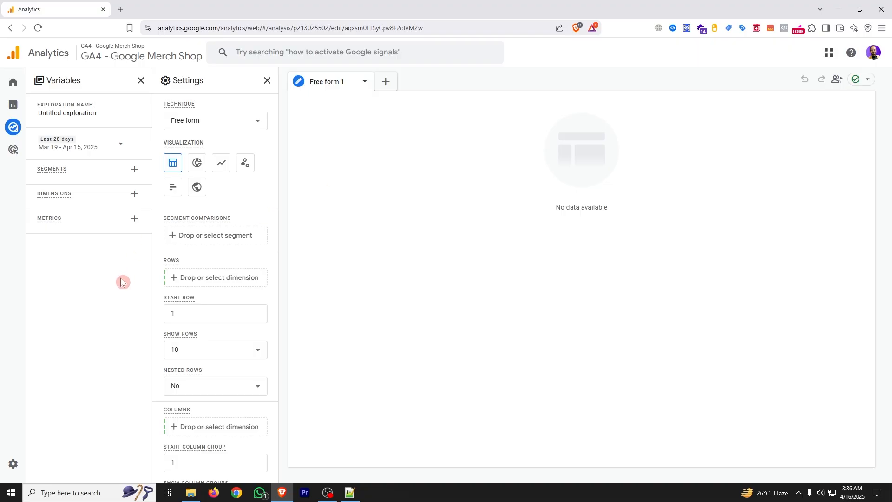
# - Find the Transaction ID dimension and import it into the exploration's variables
pyautogui.click(134, 195)
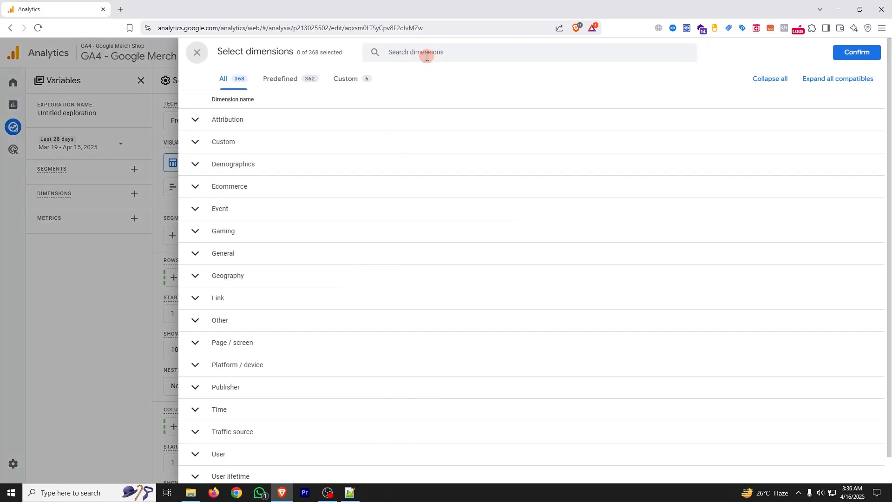
pyautogui.click(426, 57)
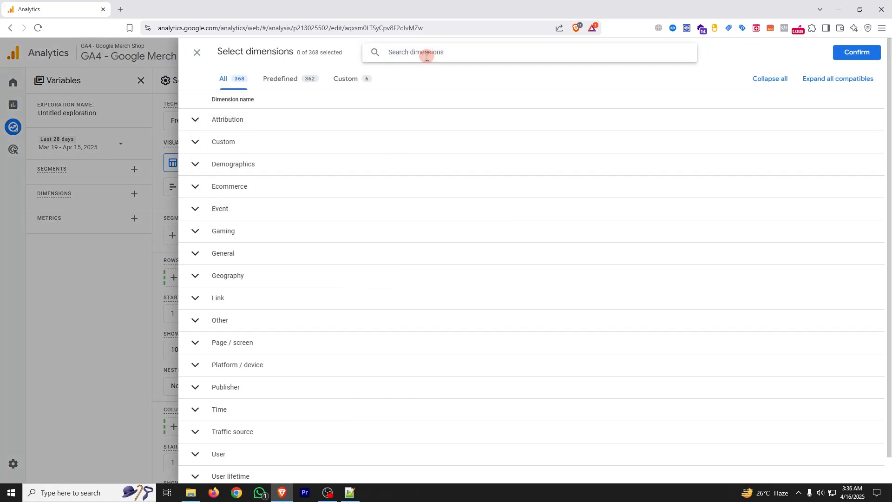
pyautogui.write('transa')
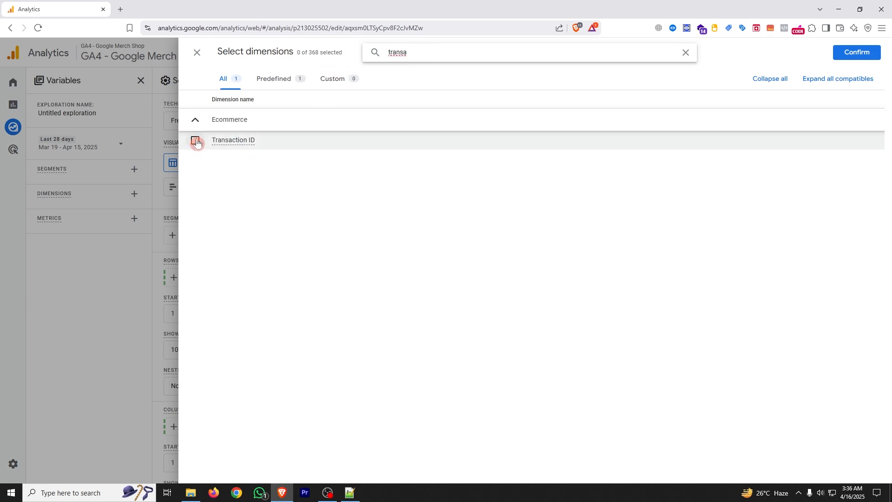
pyautogui.click(195, 141)
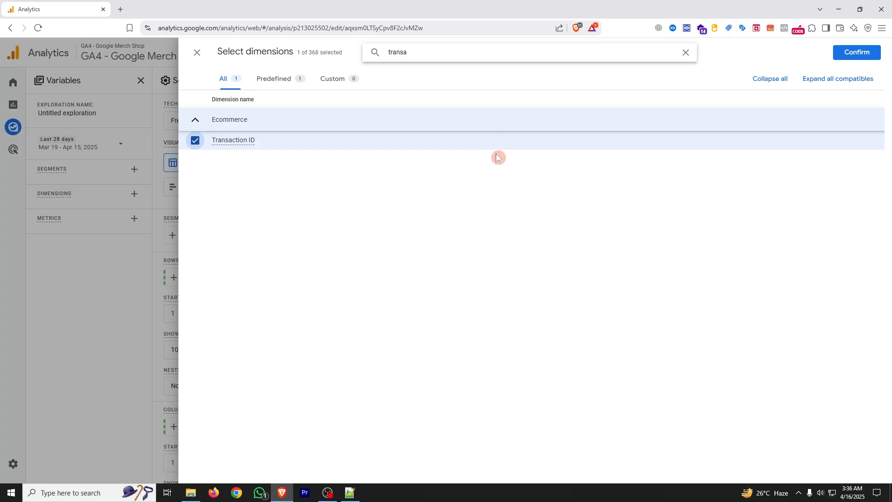
pyautogui.click(858, 55)
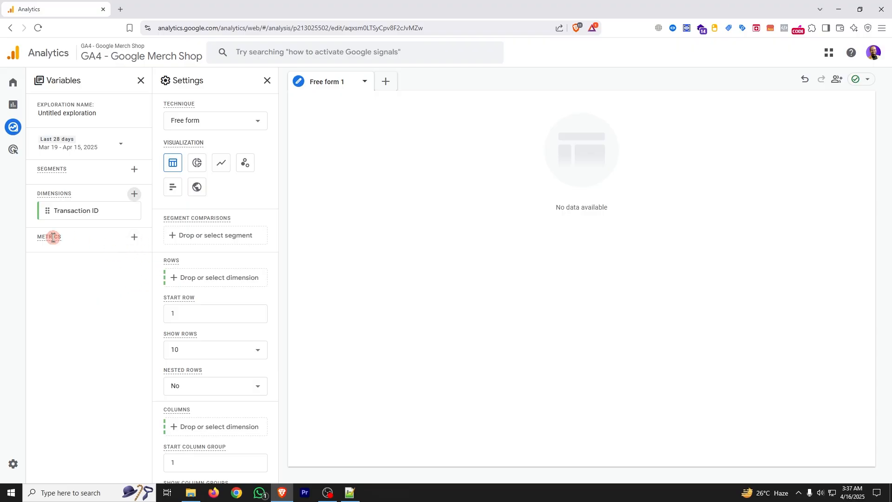
# - Search the metrics for purchase metrics and import Purchases and Purchase revenue into the exploration's variables
pyautogui.click(133, 237)
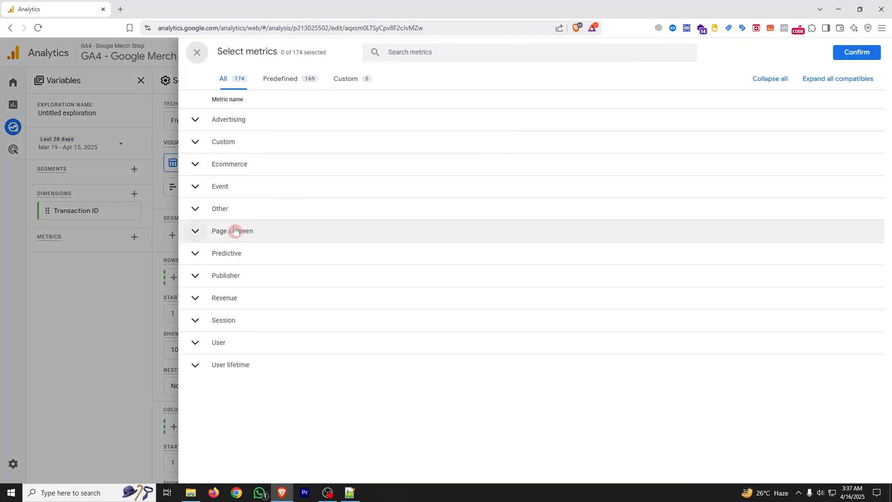
pyautogui.click(434, 51)
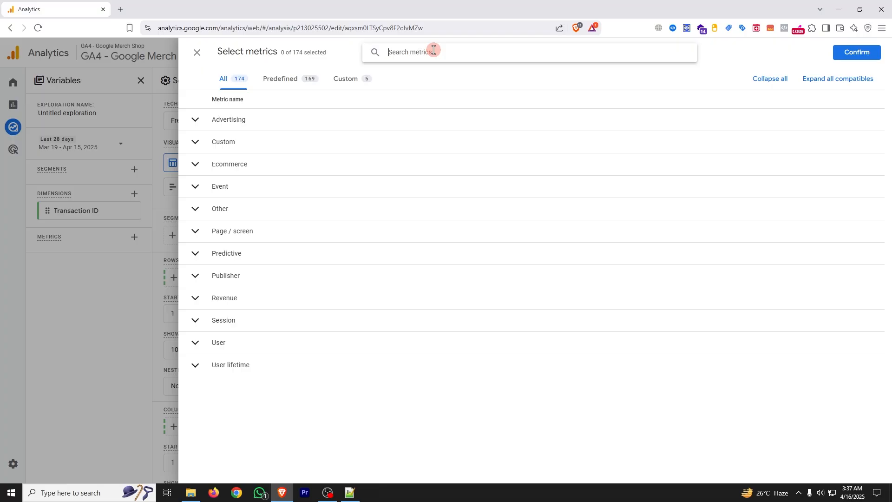
pyautogui.write('purcha')
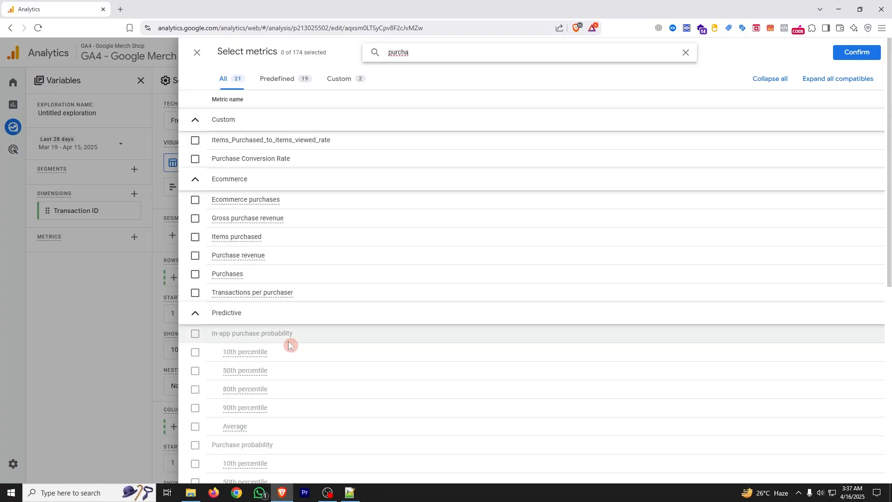
pyautogui.click(195, 275)
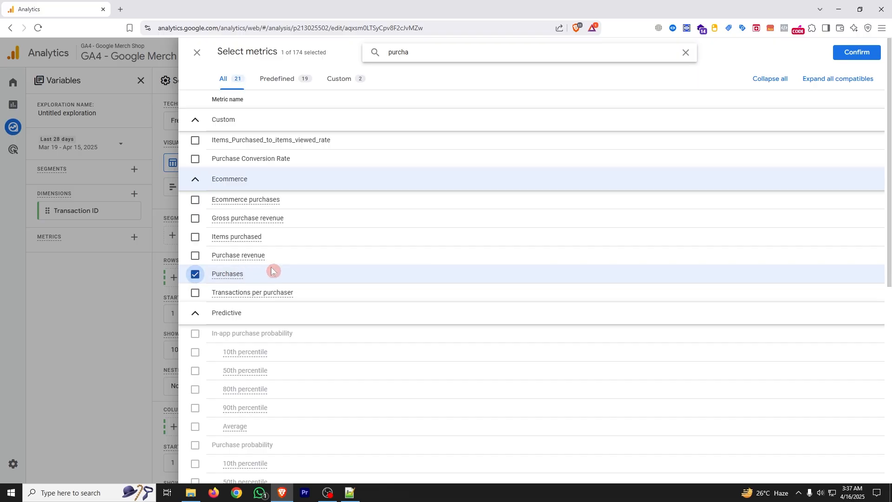
pyautogui.click(195, 257)
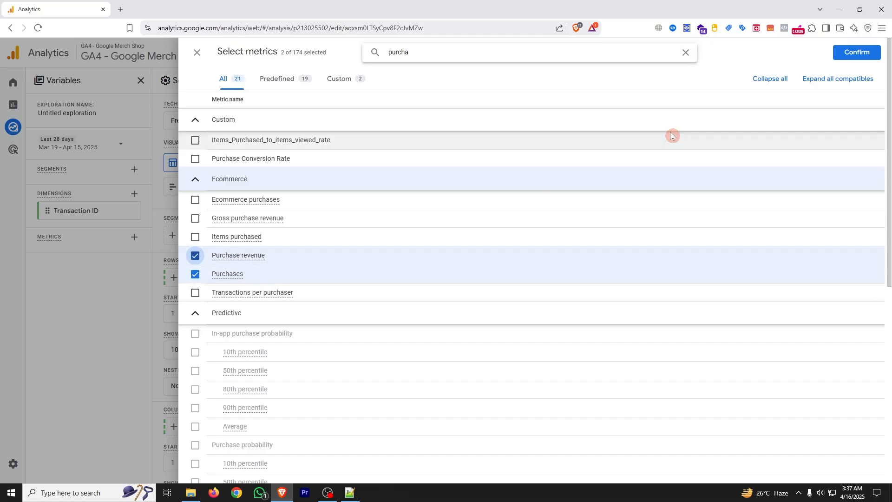
pyautogui.click(856, 53)
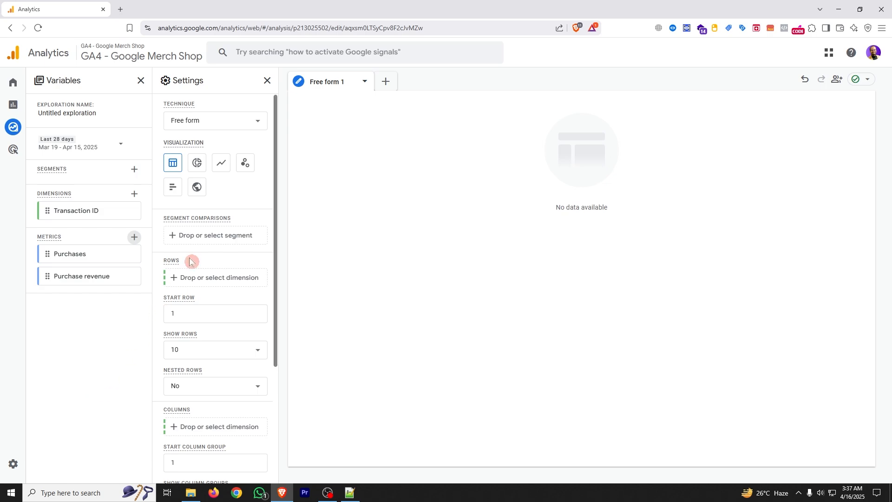
# - Use the Transaction ID dimension for the rows of the free form table
pyautogui.moveTo(82, 216)
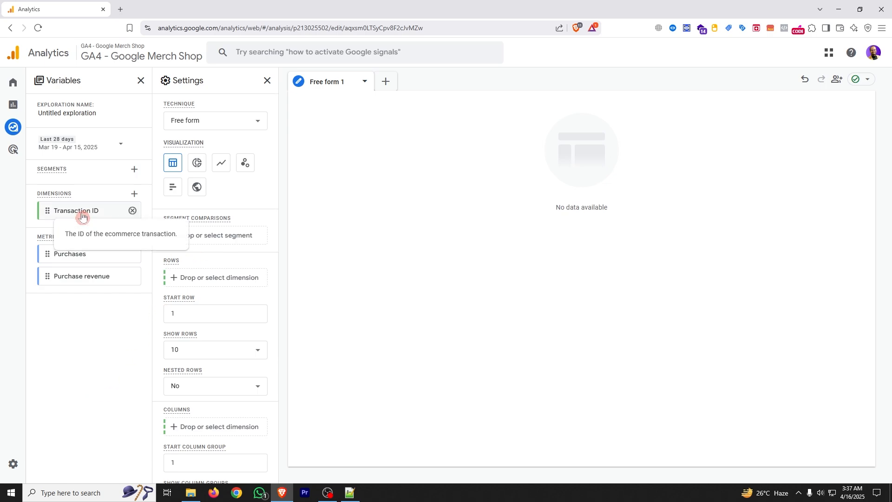
pyautogui.click(224, 278)
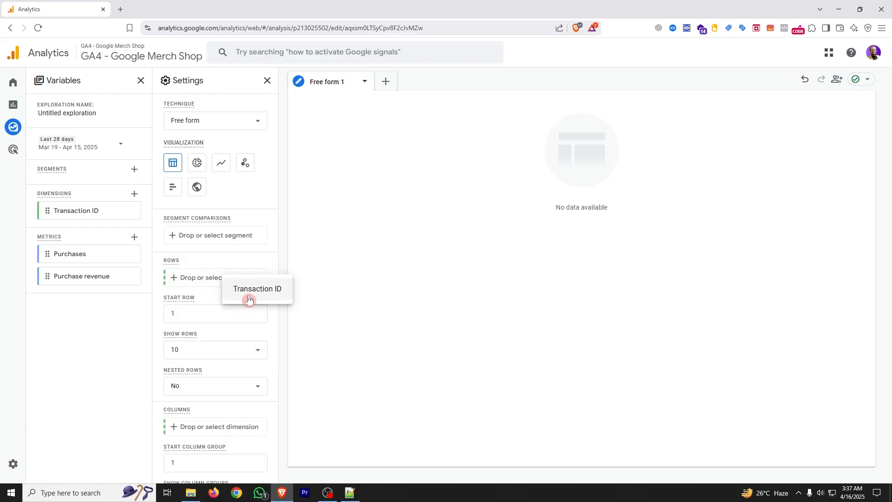
pyautogui.click(263, 290)
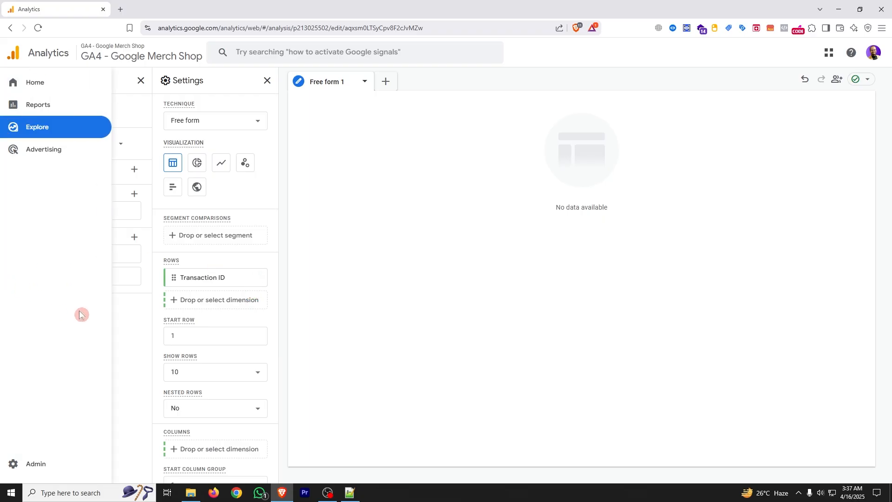
# - Add Purchases and Purchase revenue, in that order, as the values of the free form table
pyautogui.scroll(-2, 223, 353)
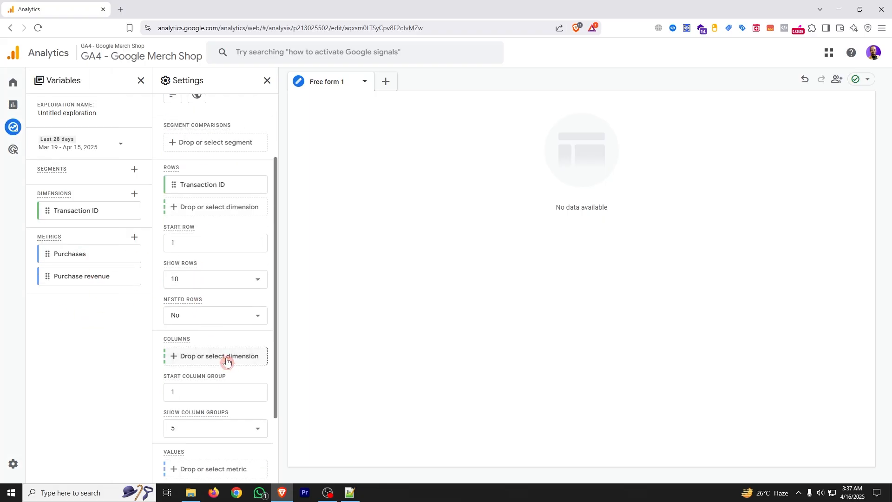
pyautogui.scroll(-2, 231, 359)
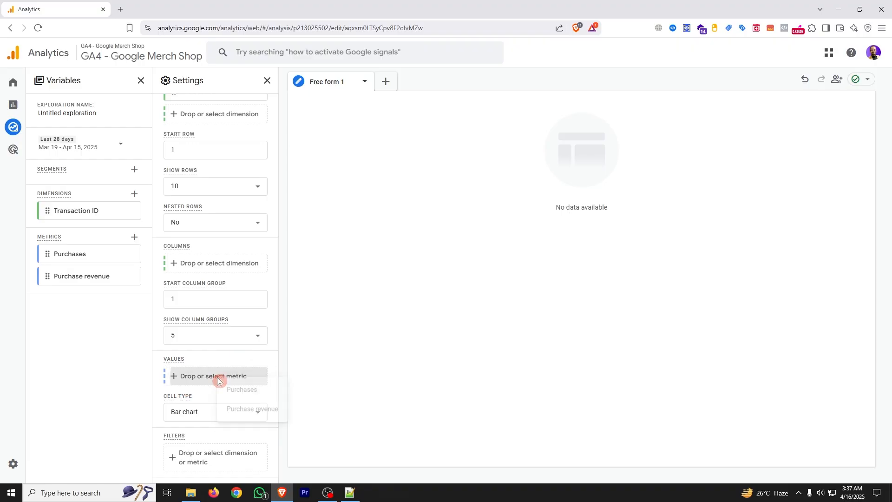
pyautogui.click(218, 380)
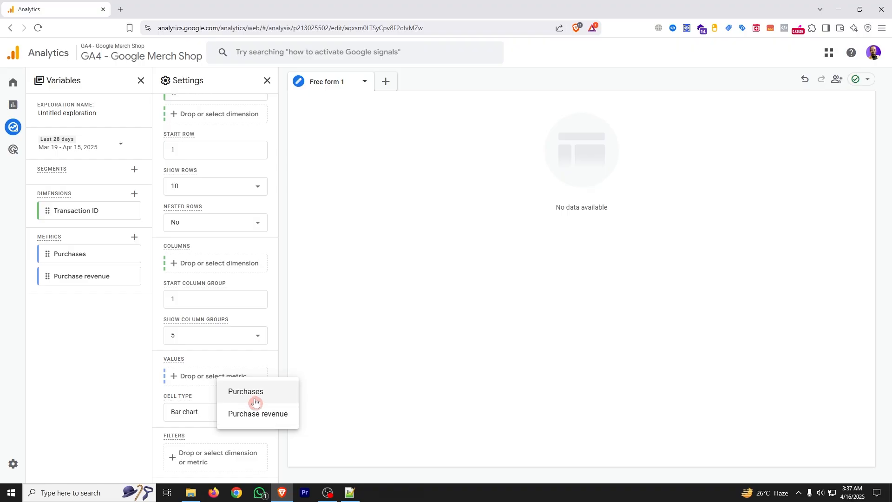
pyautogui.click(71, 337)
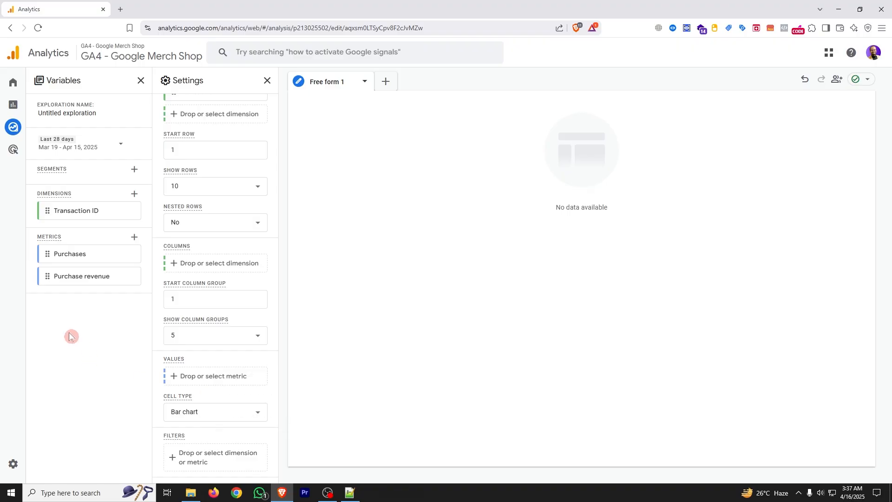
pyautogui.doubleClick(80, 255)
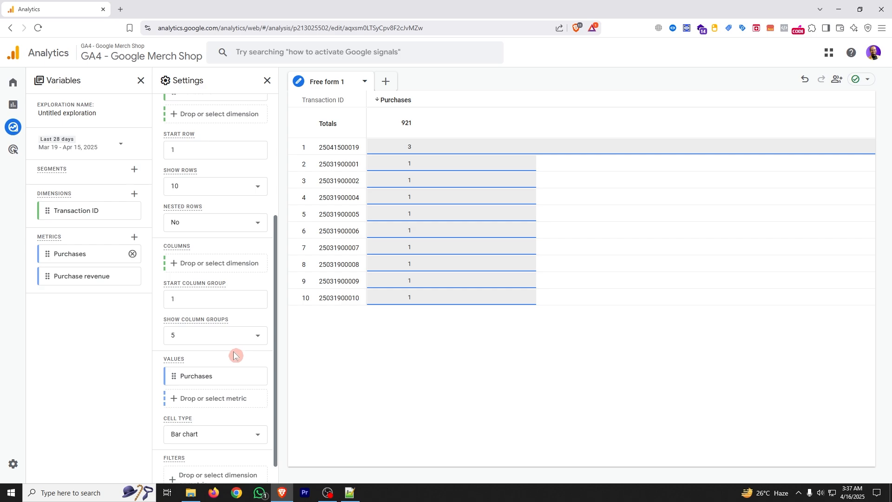
pyautogui.scroll(-1, 234, 353)
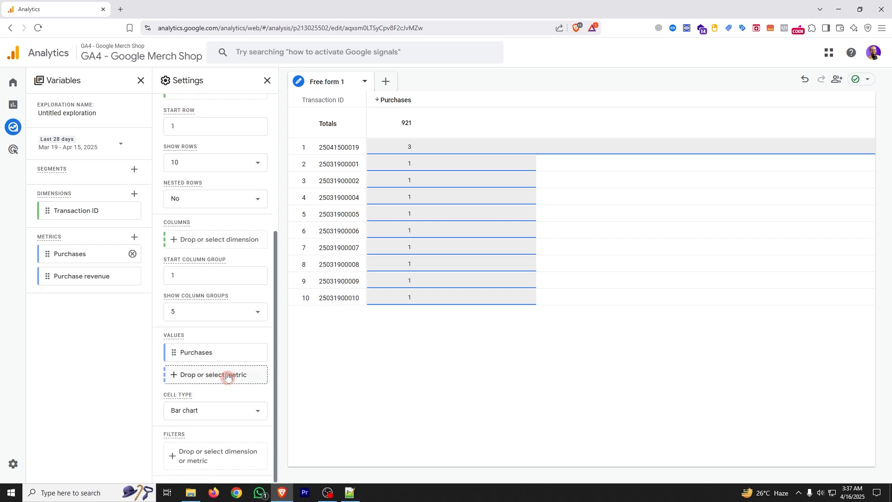
pyautogui.click(228, 376)
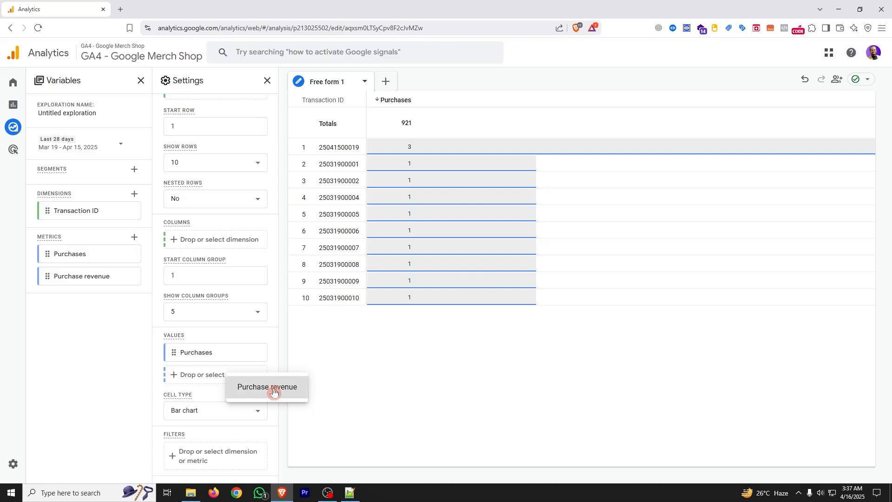
pyautogui.click(274, 391)
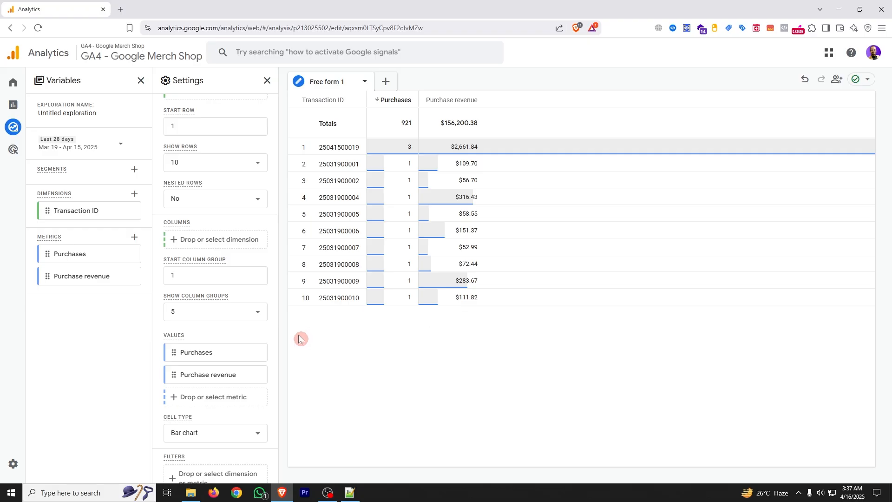
# - Set the number of rows shown in the table to 100
pyautogui.scroll(3, 250, 296)
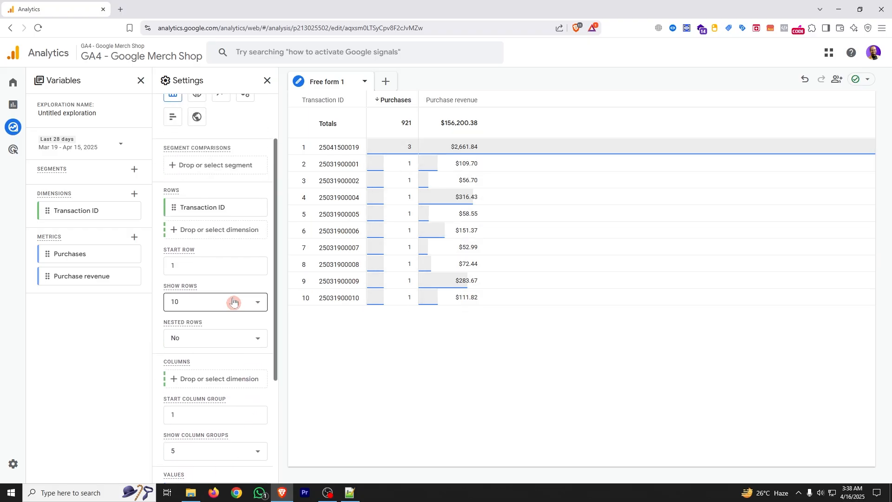
pyautogui.scroll(-1, 233, 301)
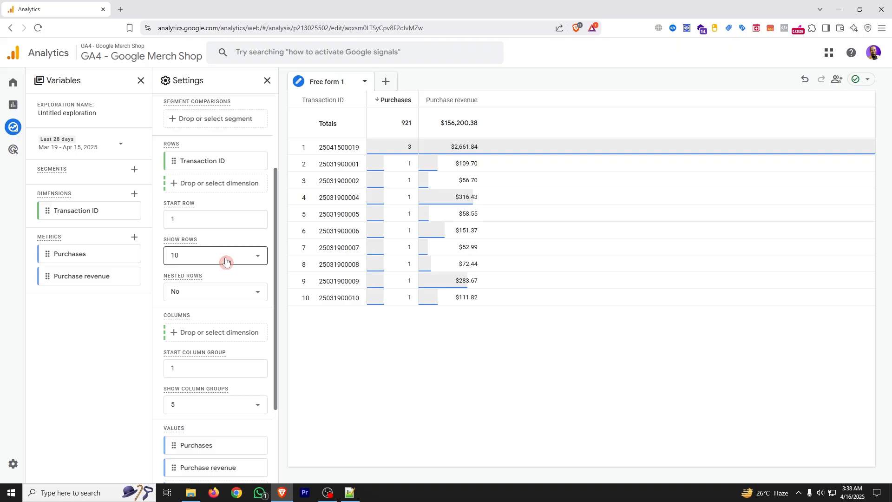
pyautogui.click(228, 257)
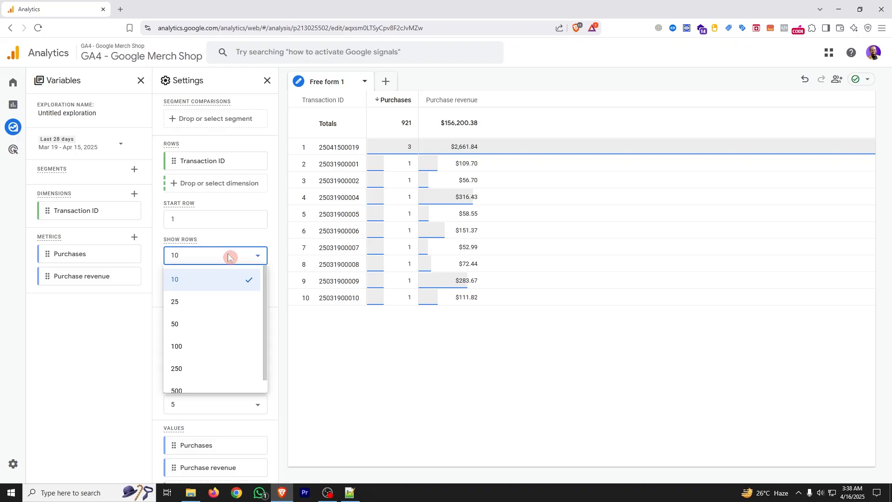
pyautogui.click(193, 347)
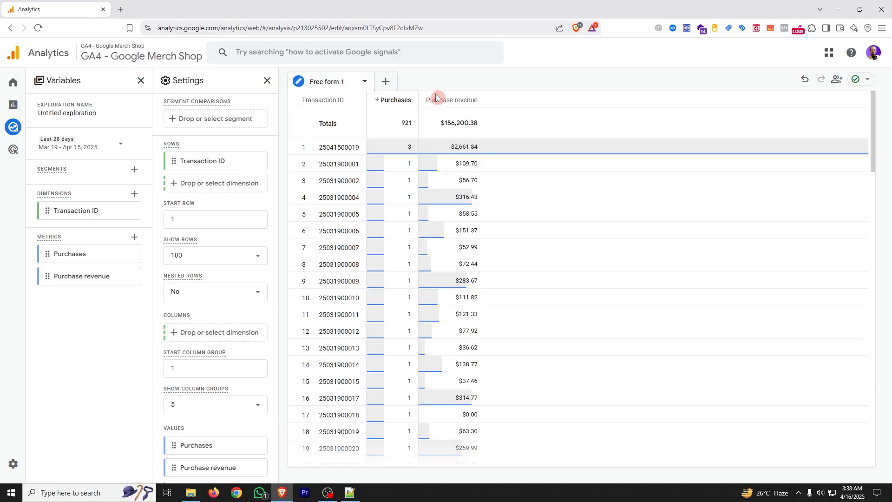
# - Sort the table by Purchase revenue in descending order and examine the purchase counts for transaction IDs recorded more than once
pyautogui.click(453, 98)
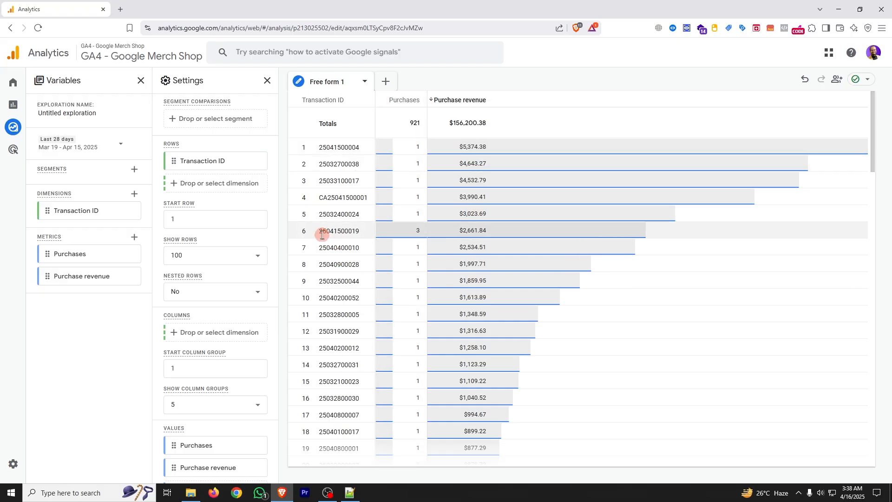
pyautogui.moveTo(321, 235); pyautogui.dragTo(357, 234)
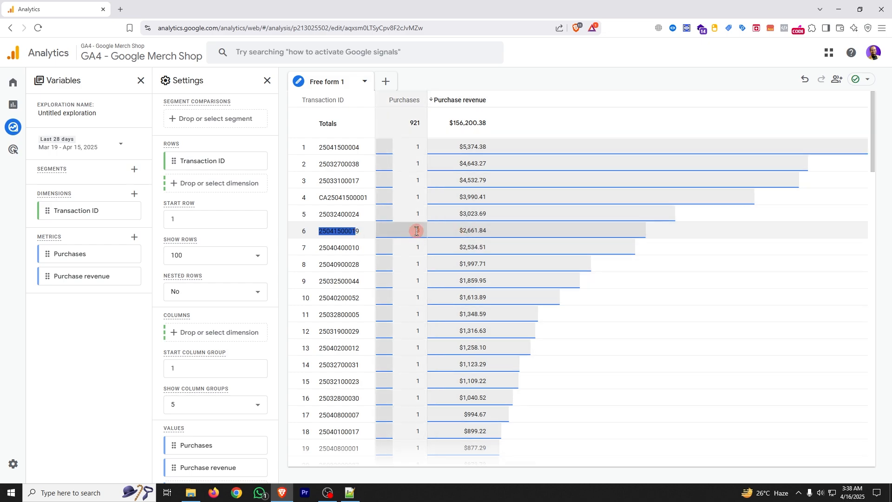
pyautogui.scroll(-6, 416, 231)
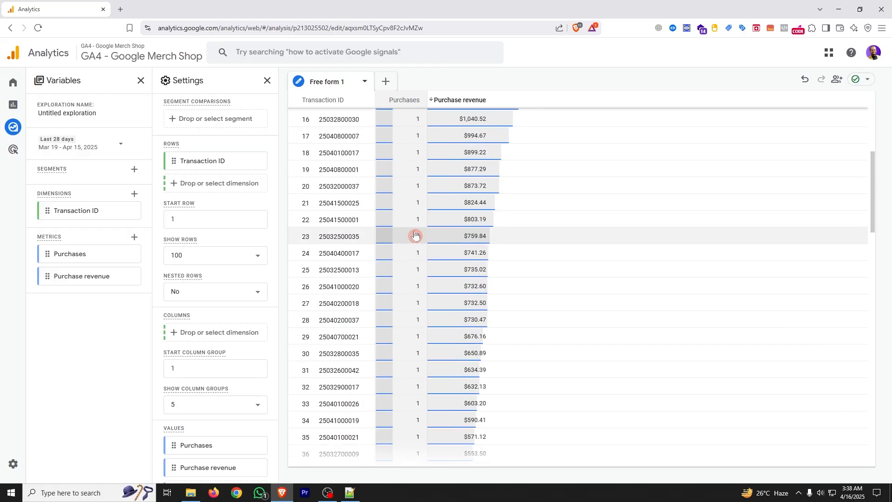
pyautogui.scroll(-5, 414, 235)
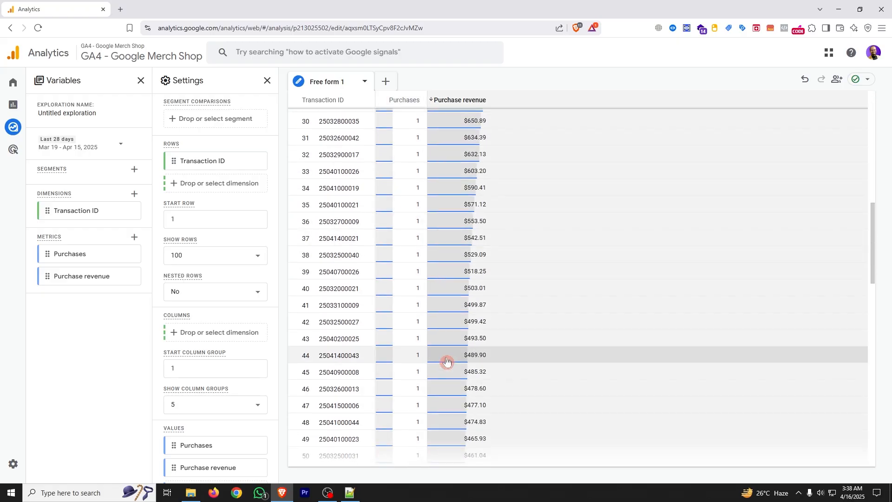
pyautogui.scroll(4, 412, 335)
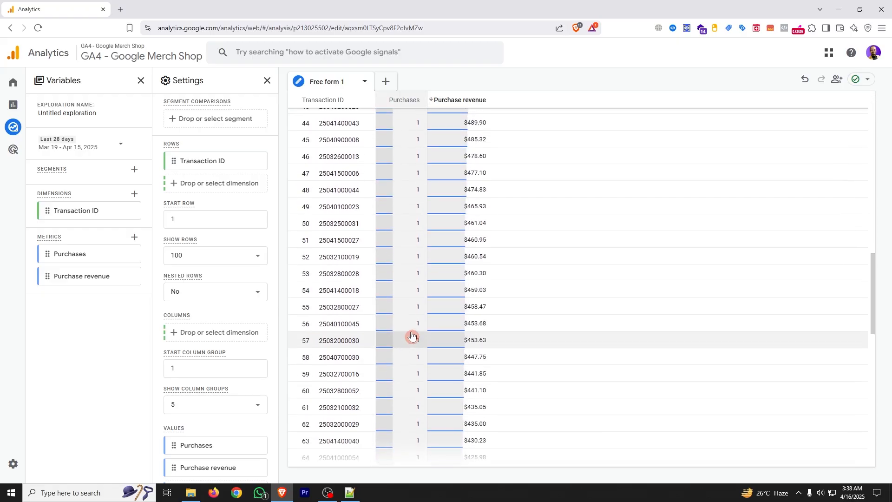
pyautogui.scroll(7, 411, 335)
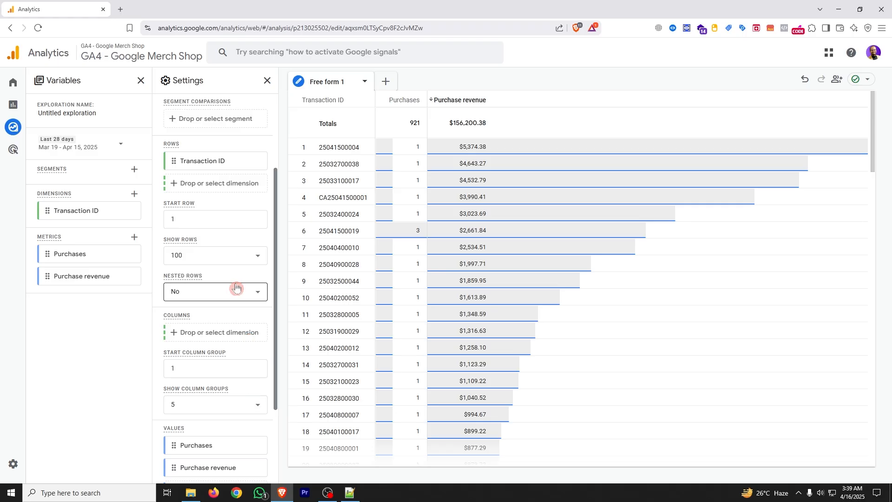
# - Add a table filter on the Transaction ID dimension with the match type set to exactly matches
pyautogui.scroll(-2, 236, 288)
pyautogui.scroll(-1, 237, 288)
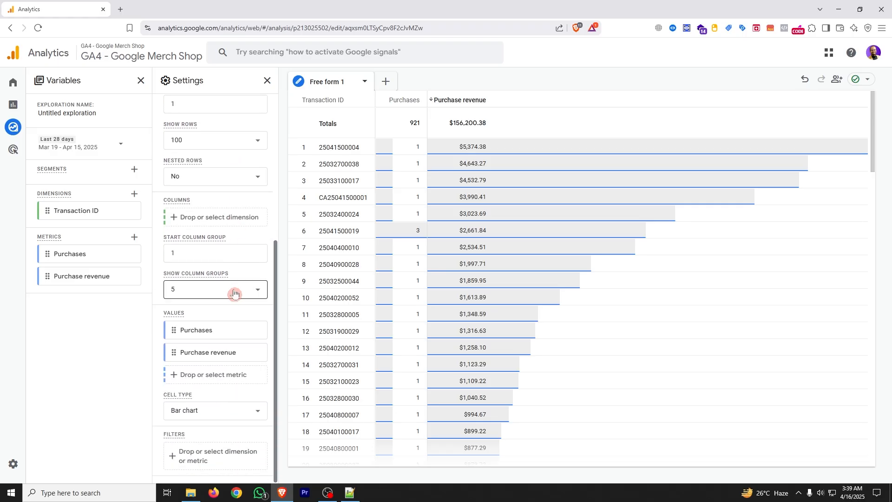
pyautogui.click(232, 454)
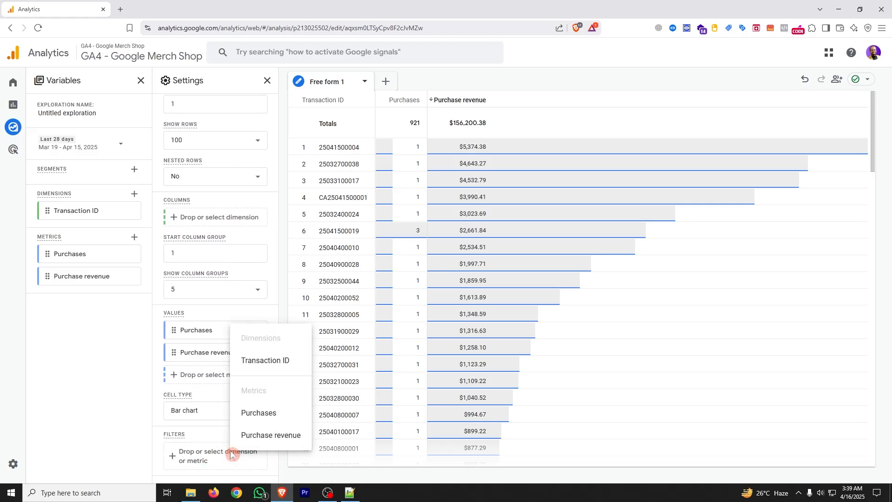
pyautogui.click(265, 362)
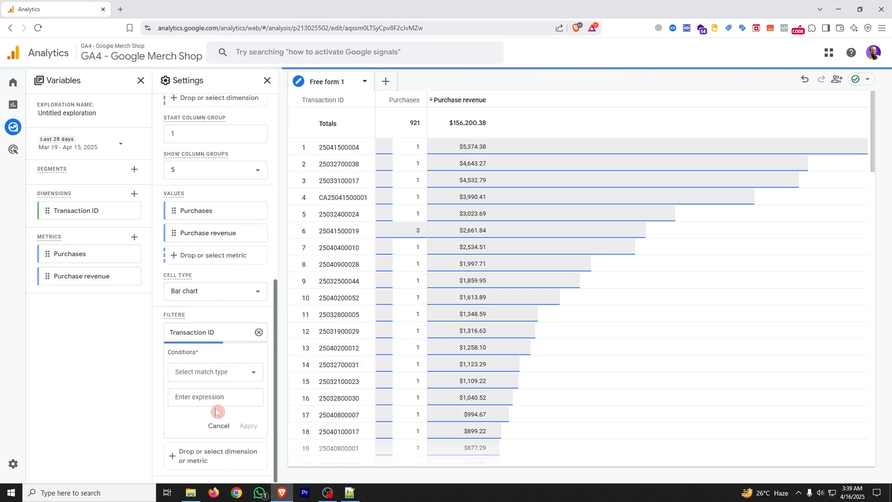
pyautogui.click(223, 374)
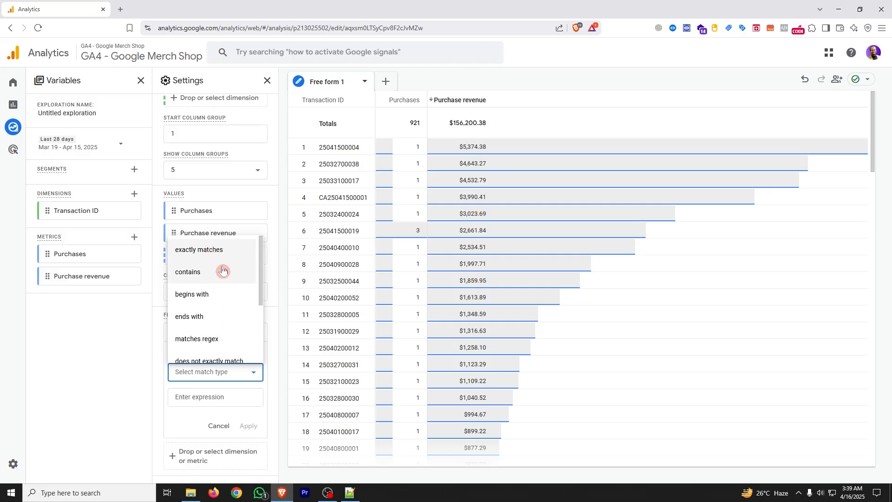
pyautogui.scroll(-2, 230, 315)
pyautogui.scroll(2, 230, 316)
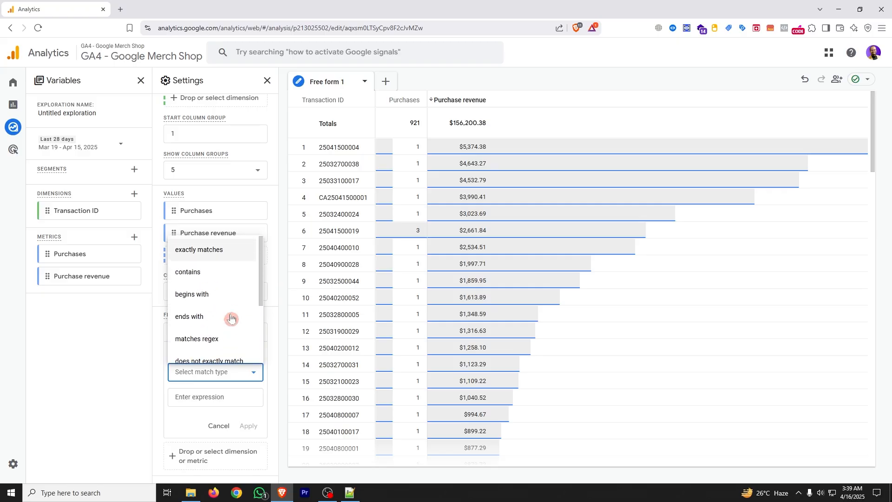
pyautogui.click(207, 275)
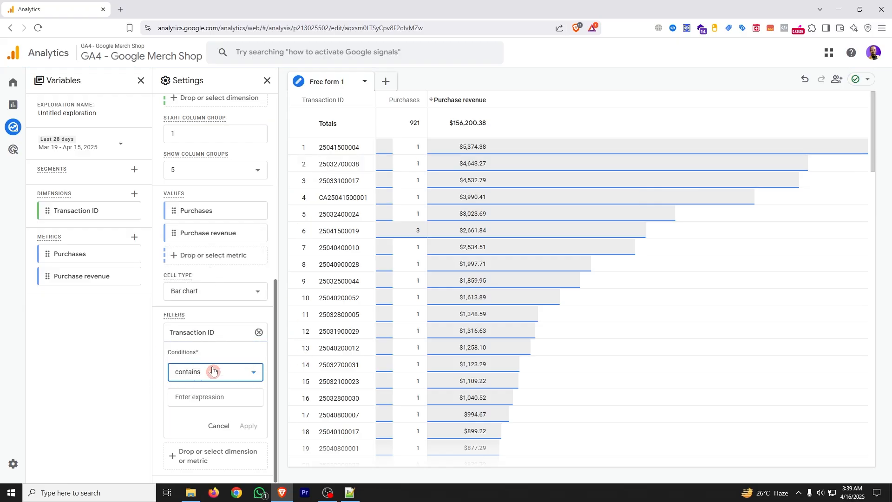
pyautogui.click(209, 372)
pyautogui.click(206, 254)
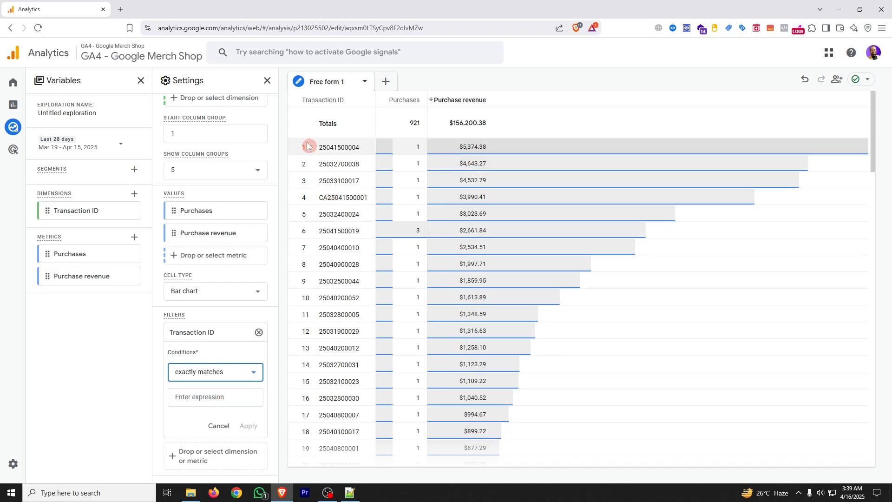
# - Apply the Transaction ID filter with one of the suggested transaction IDs as its expression, and remove the filter from the table
pyautogui.click(320, 147)
pyautogui.moveTo(321, 147); pyautogui.dragTo(348, 148)
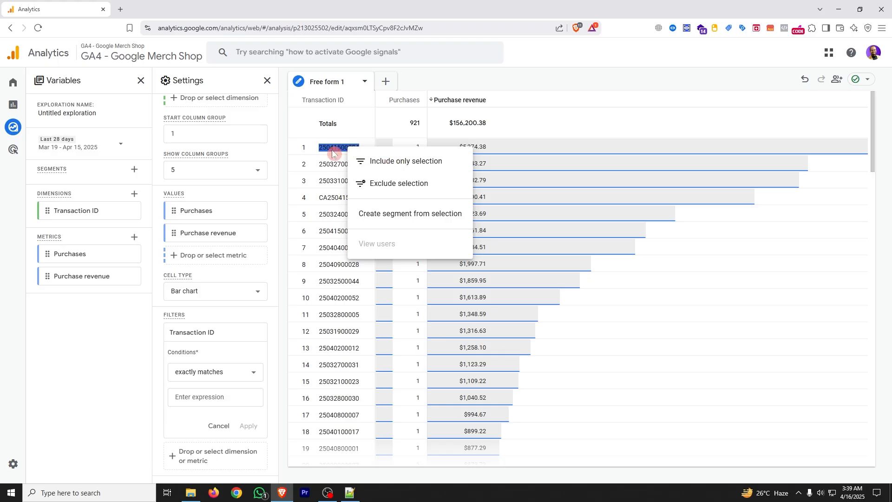
pyautogui.click(196, 401)
pyautogui.write('2503')
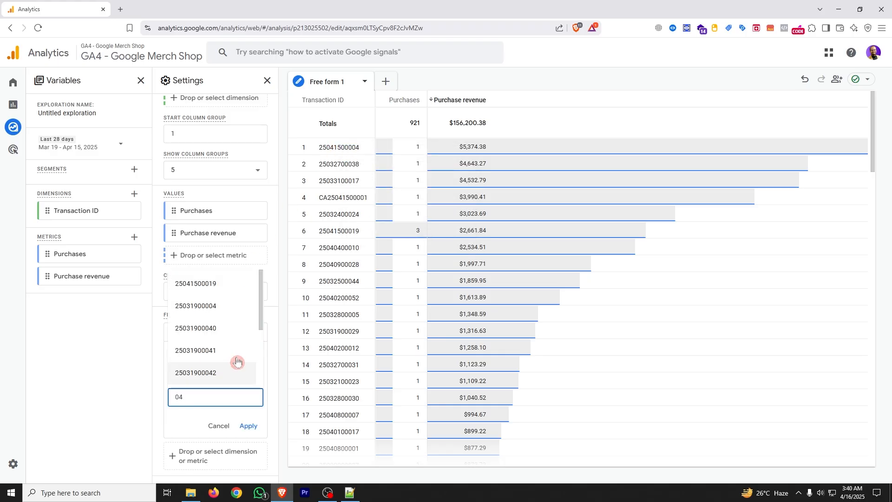
pyautogui.click(213, 307)
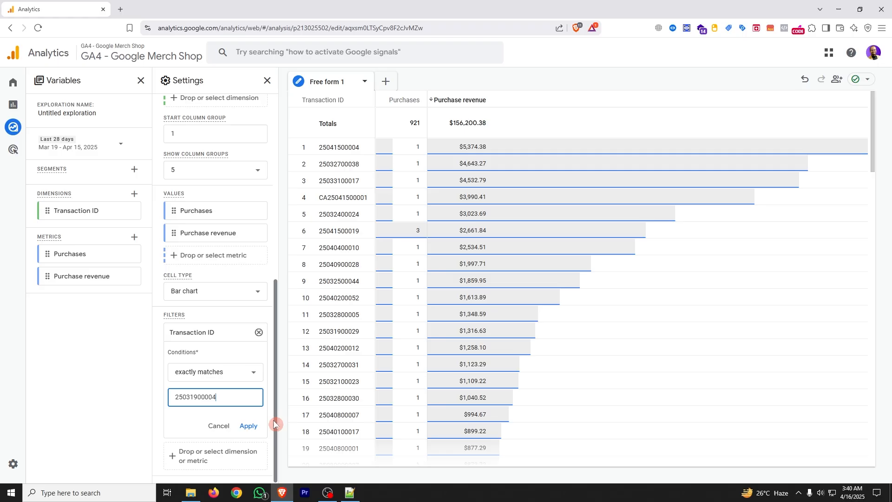
pyautogui.click(248, 425)
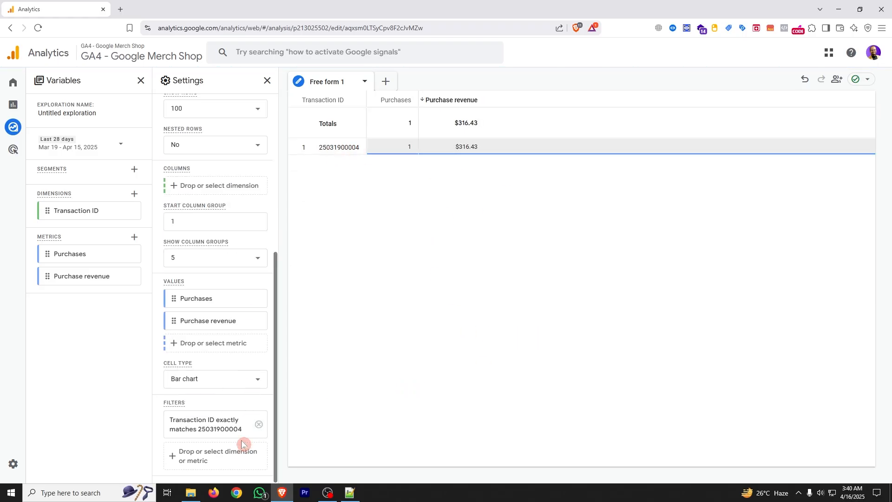
pyautogui.moveTo(236, 420)
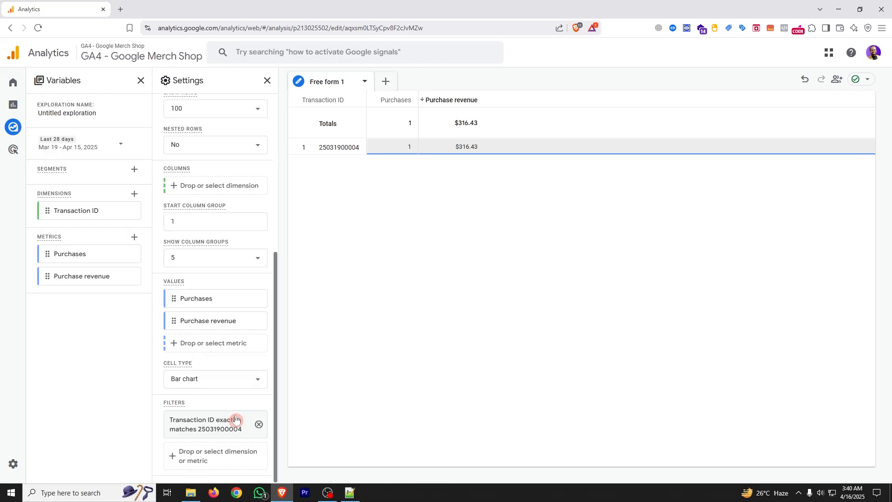
pyautogui.click(259, 425)
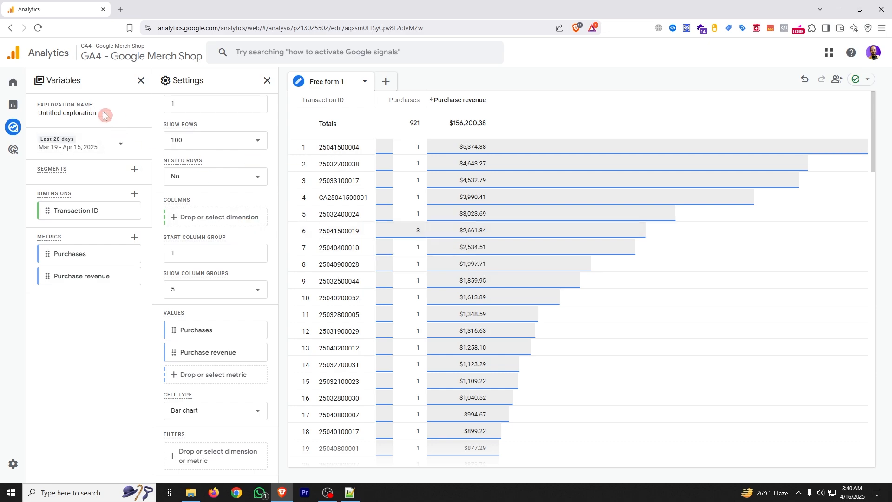
# - Rename the exploration as Purchase Value by Transaction ID
pyautogui.moveTo(99, 111); pyautogui.dragTo(33, 117)
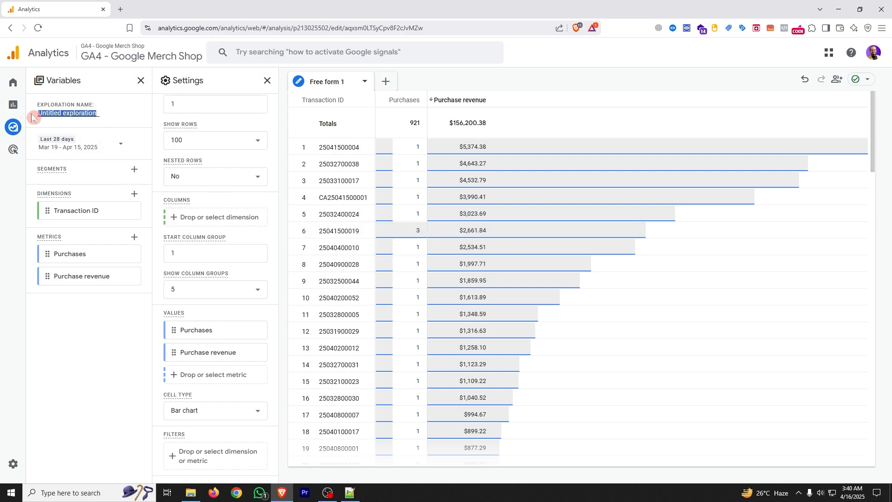
pyautogui.write('Purchase Value by Transaction ID')
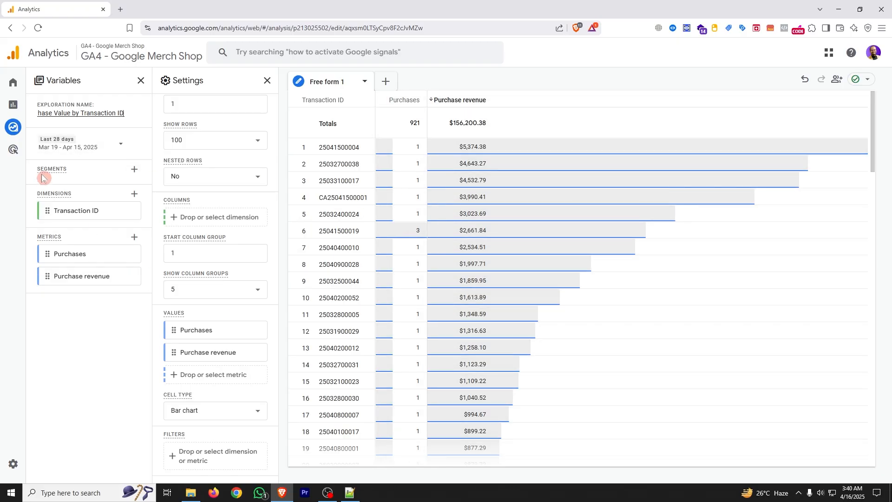
# - Review the exploration's date range presets and calendar, and close them without applying a change
pyautogui.click(100, 151)
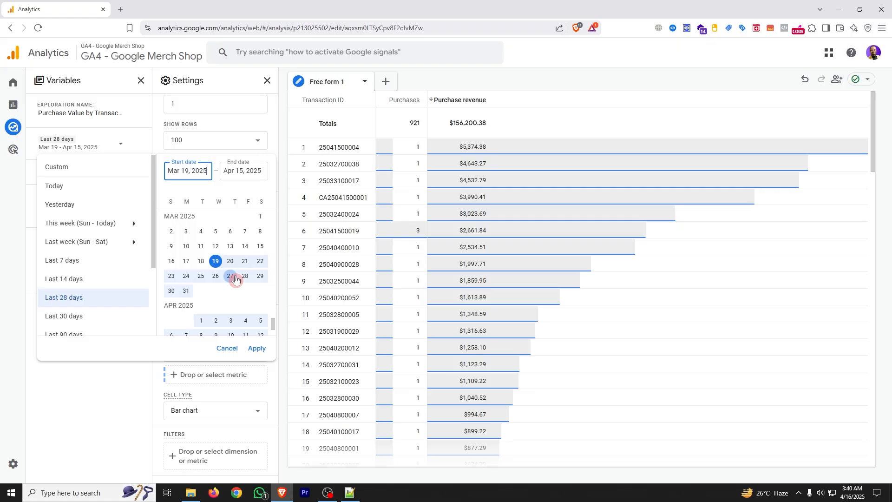
pyautogui.scroll(-1, 191, 263)
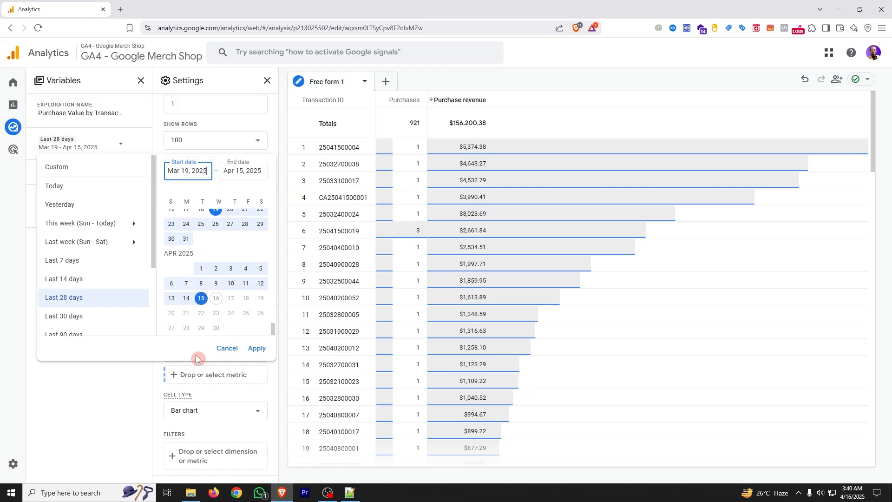
pyautogui.click(106, 415)
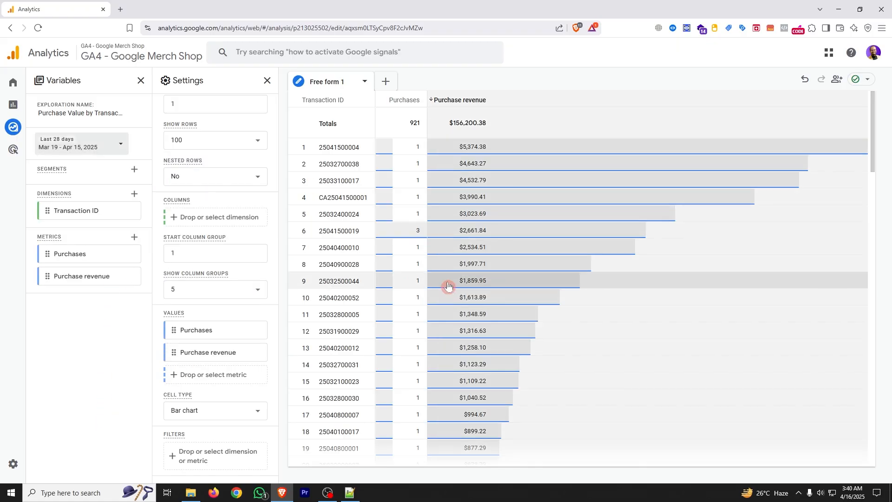